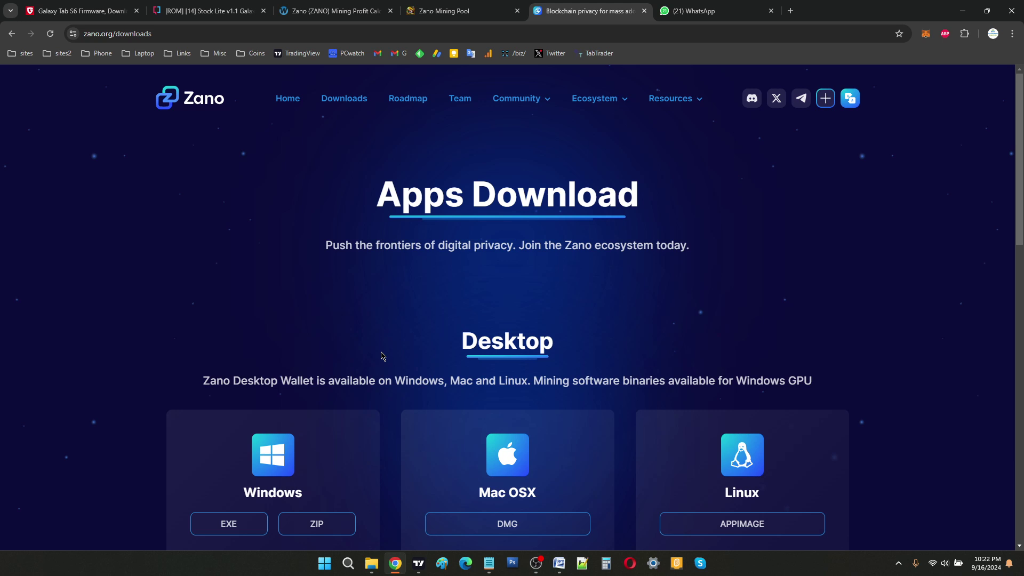
- Return to the zano.org home page, then switch to WhatToMine's Zano profit calculator
click(283, 100)
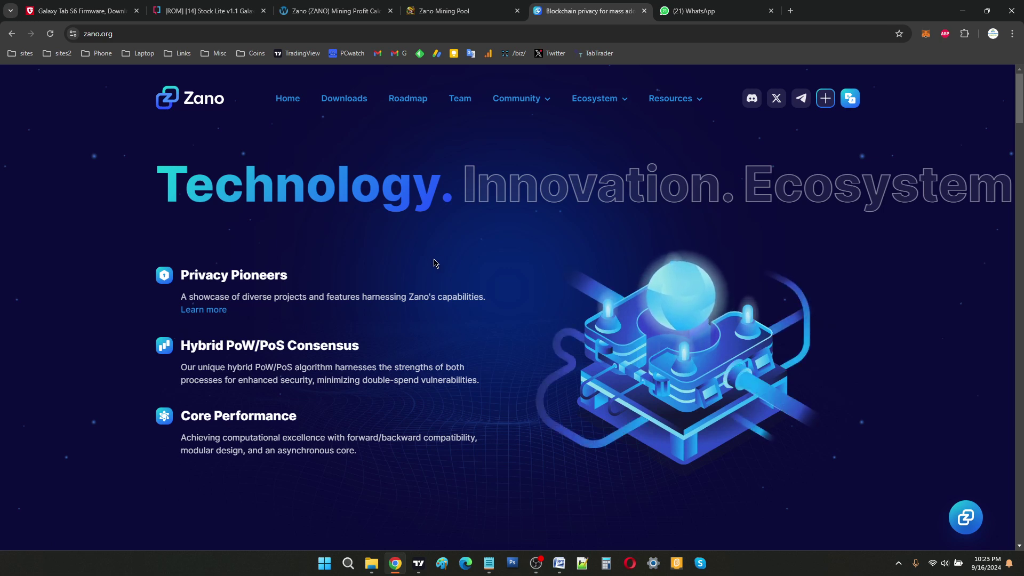
click(344, 4)
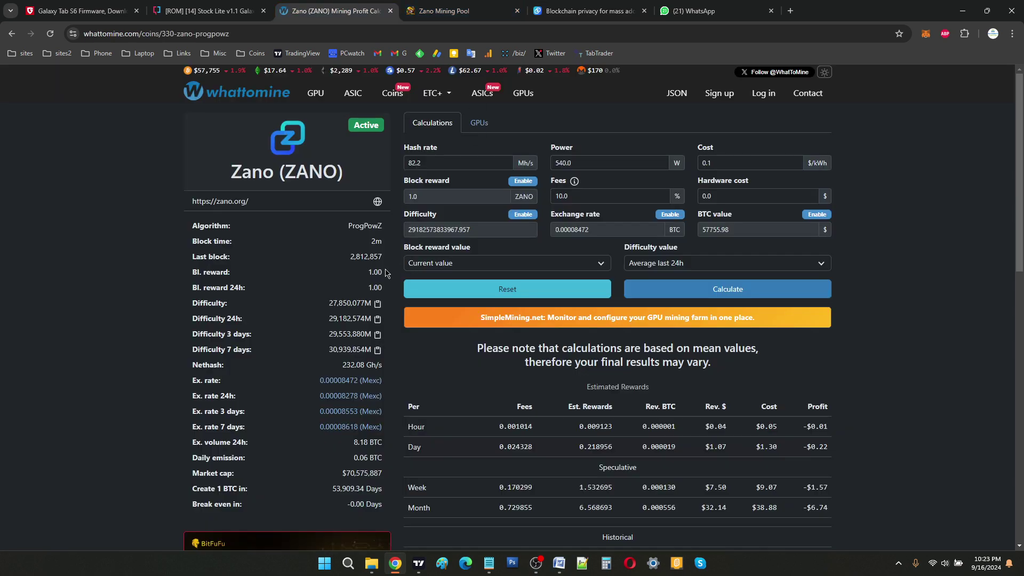
scroll(387, 277, down, 6)
scroll(394, 299, down, 3)
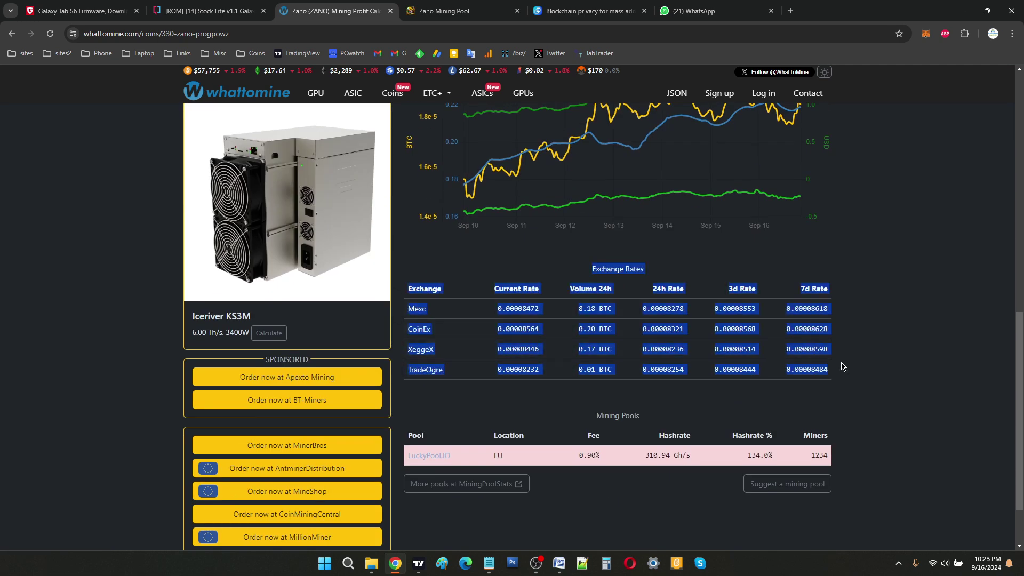
mouse_move(775, 164)
click(587, 11)
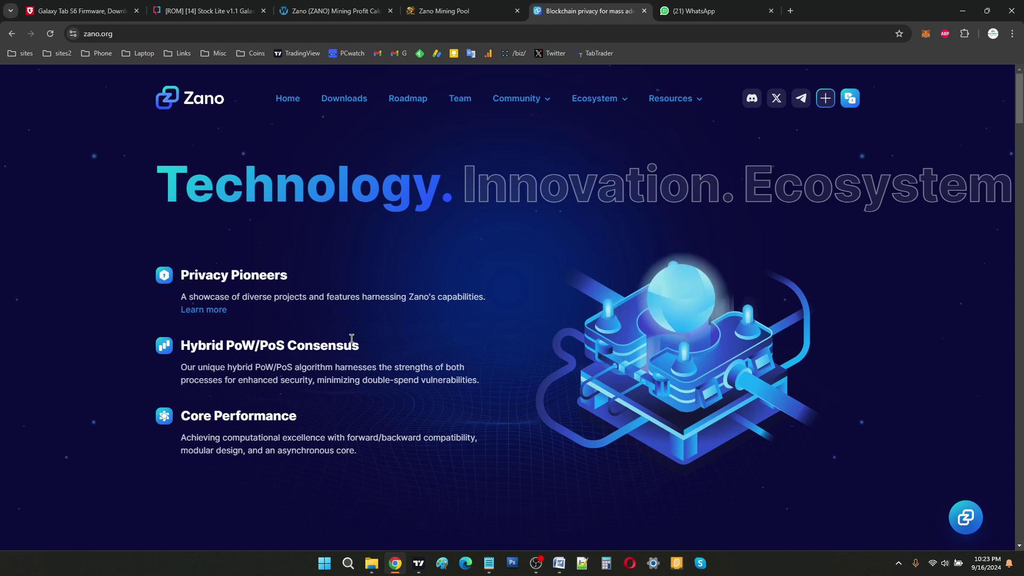
drag(183, 350, 367, 354)
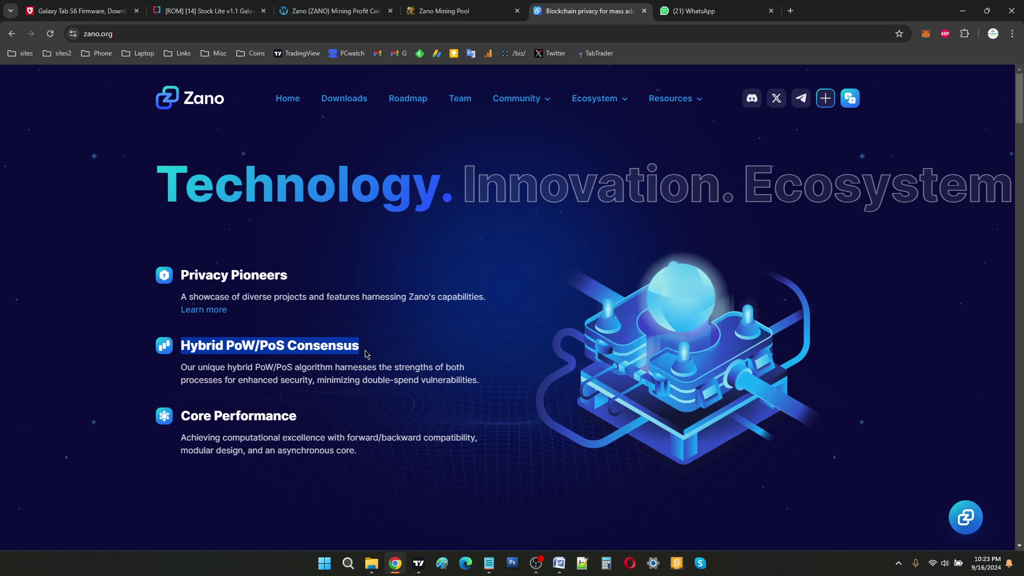
click(201, 369)
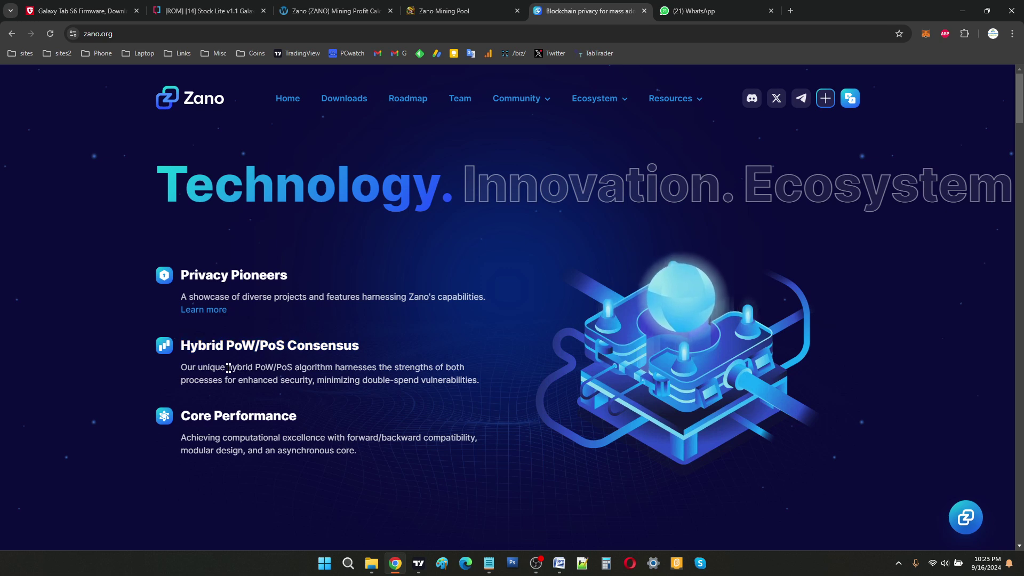
drag(231, 368, 468, 371)
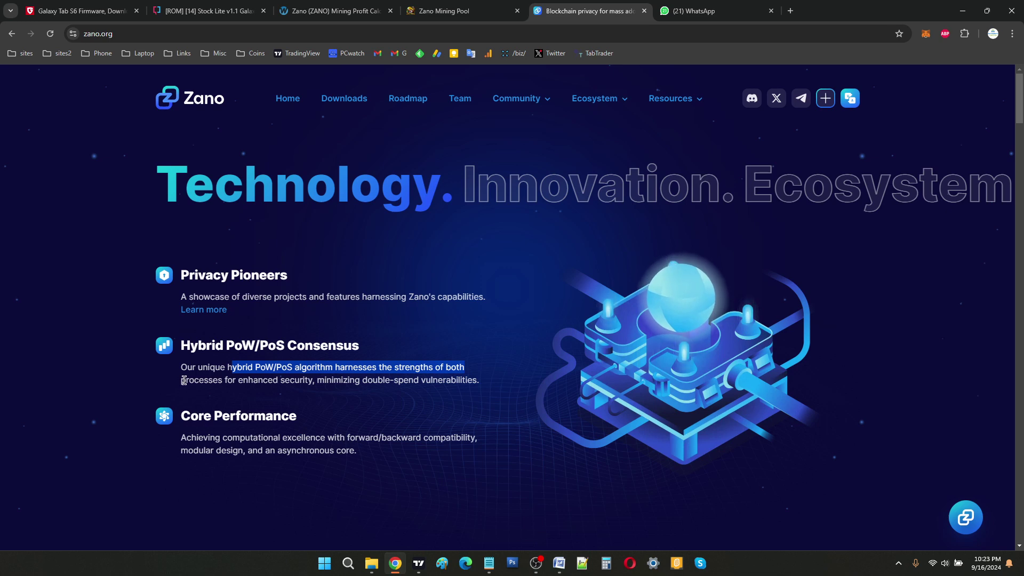
drag(183, 380, 482, 388)
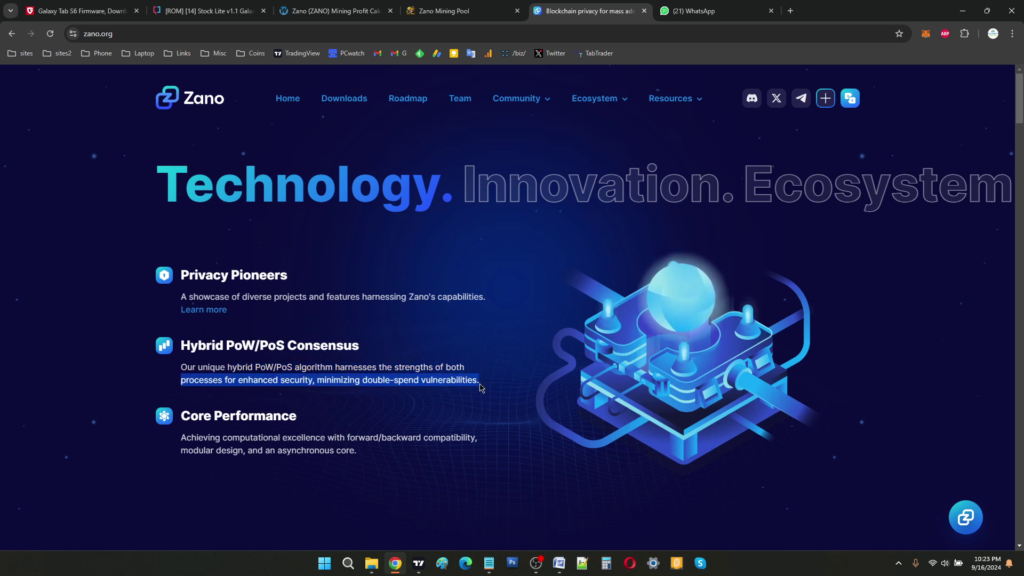
click(483, 387)
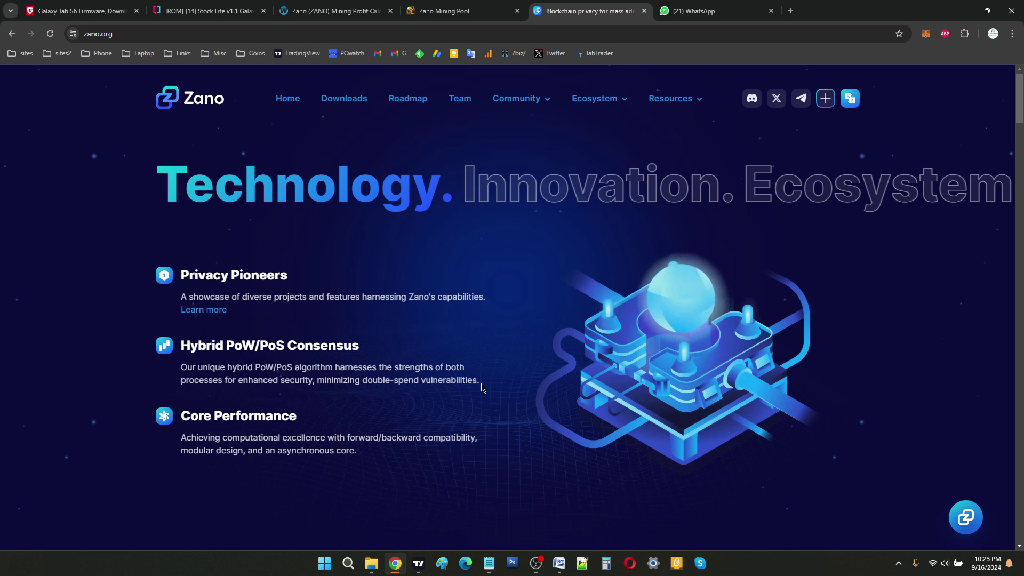
- Scroll zano.org's Downloads page to the Windows, Mac OSX and Linux desktop wallets
click(372, 564)
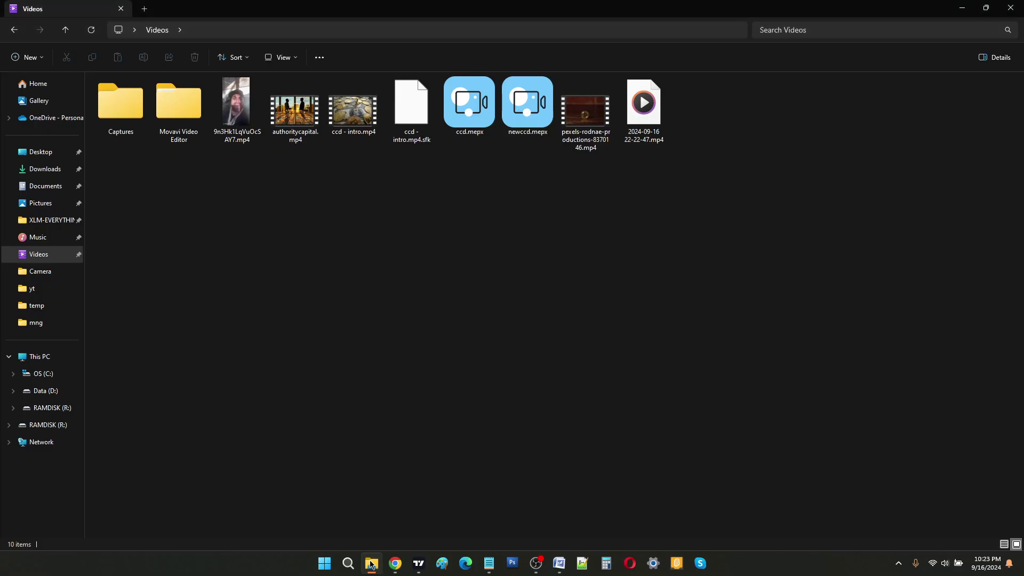
click(372, 563)
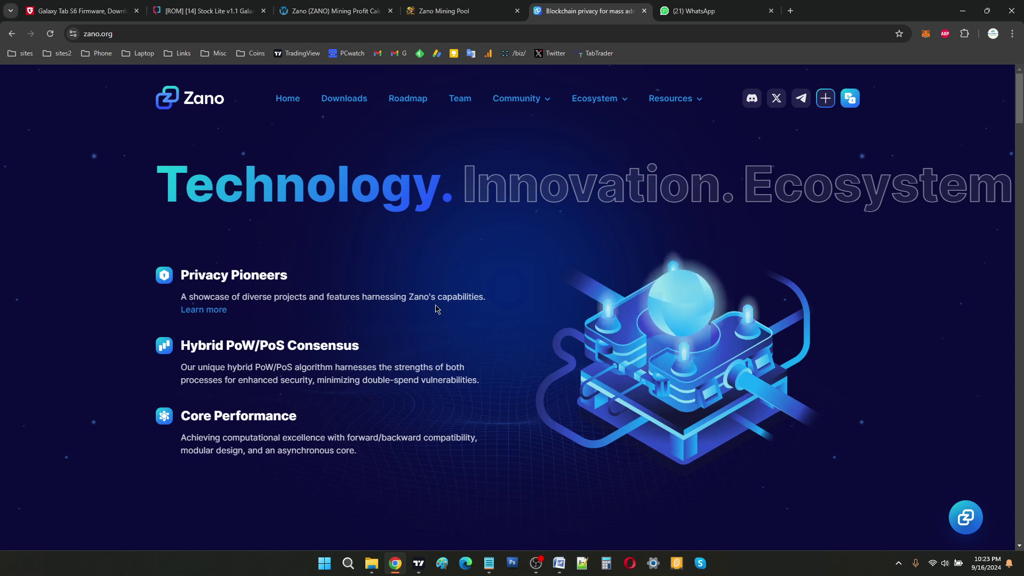
click(348, 107)
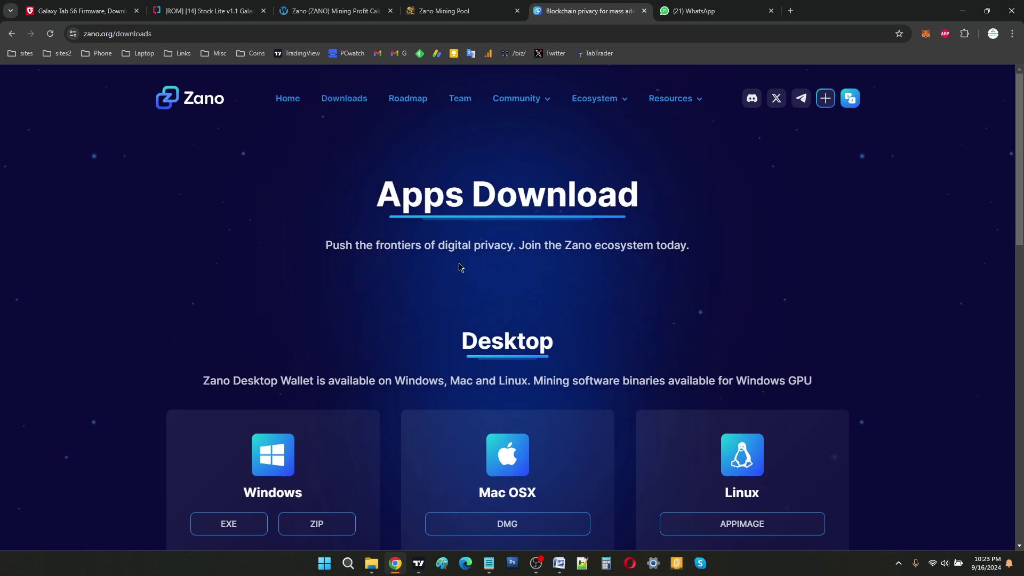
scroll(453, 272, down, 3)
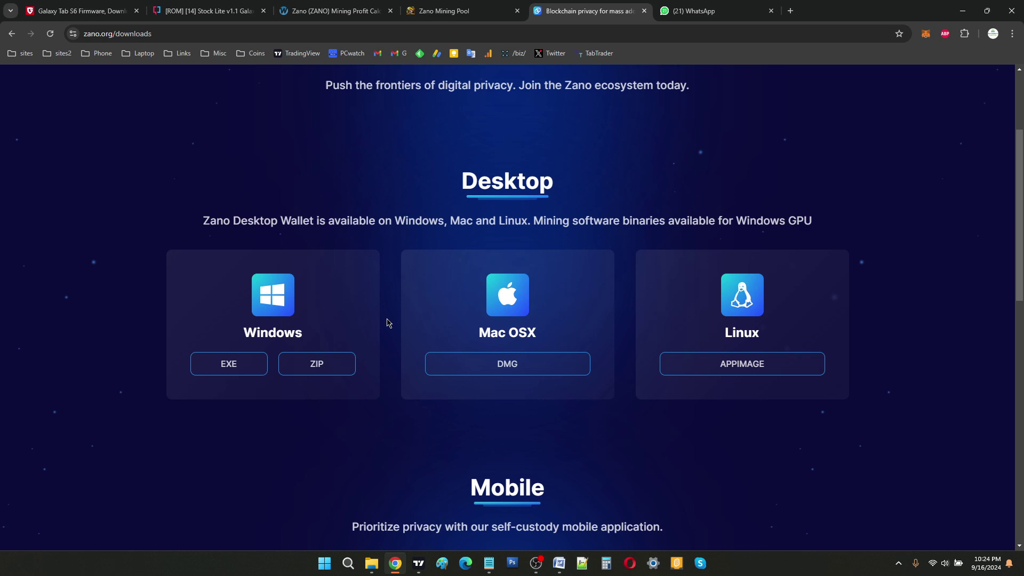
click(372, 563)
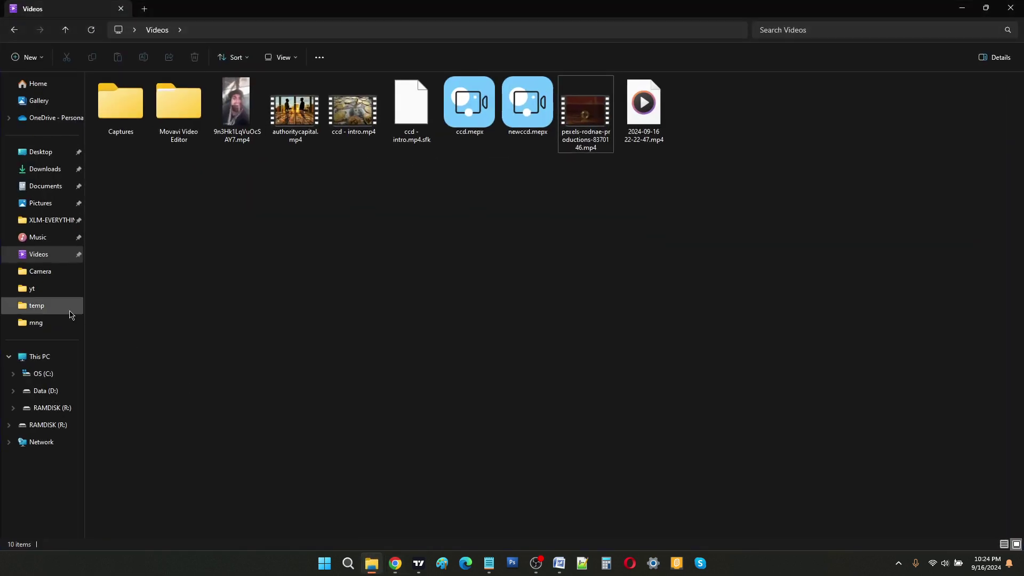
- Open the wildrig-multi-windows-0.40.8 folder and inspect the zano.zip archive's context menu
double_click(147, 125)
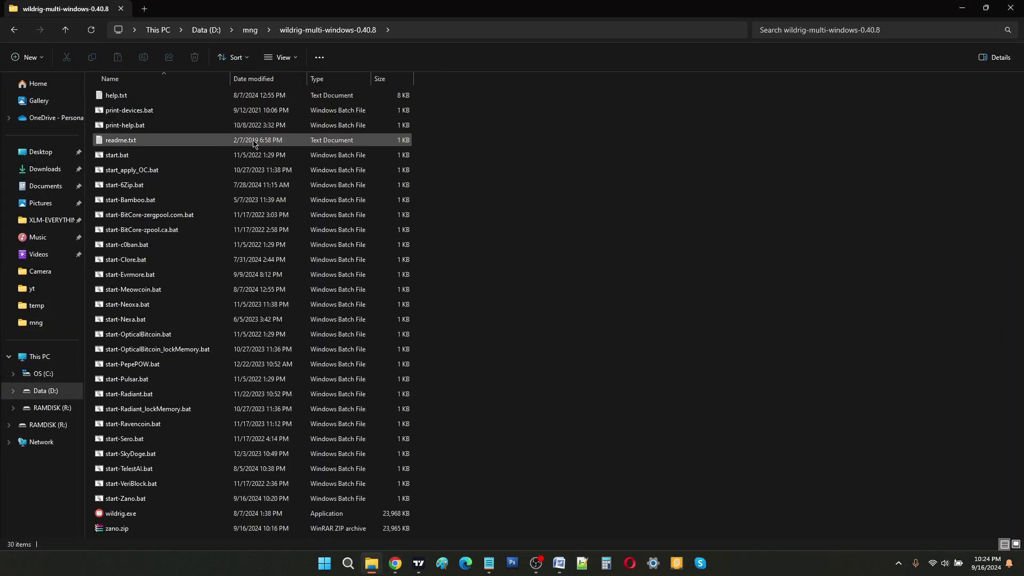
click(147, 528)
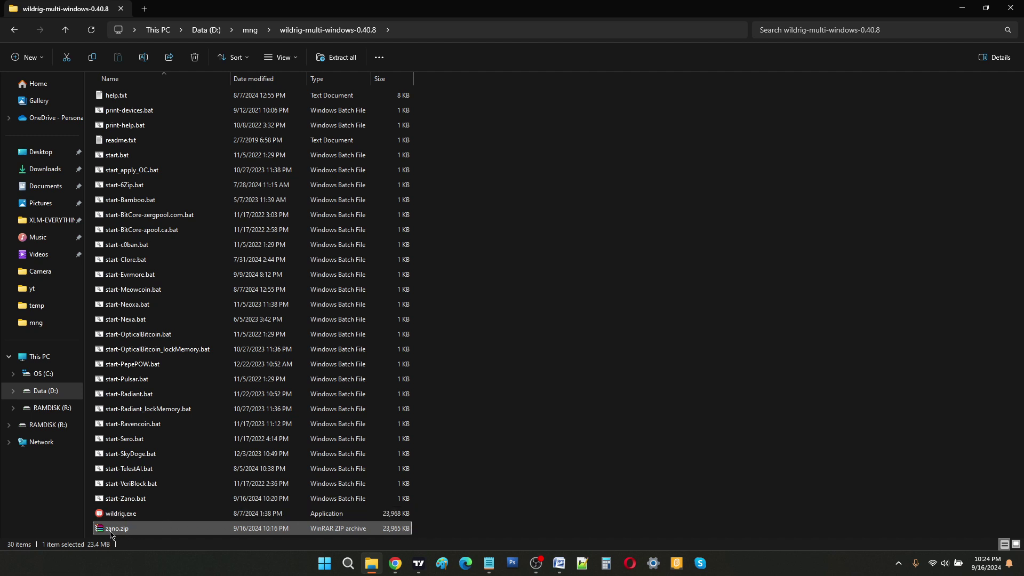
right_click(145, 527)
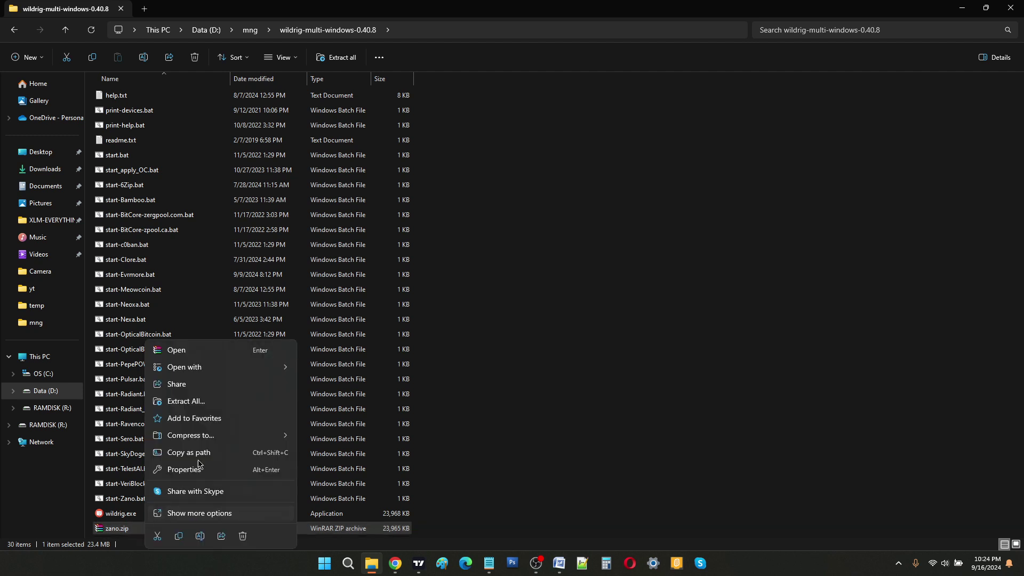
mouse_move(255, 371)
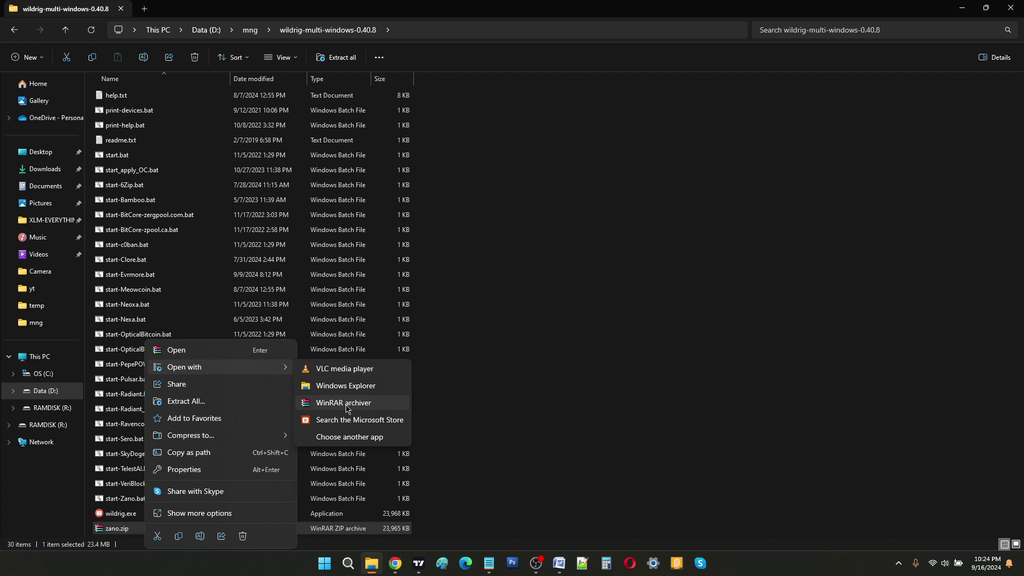
click(516, 418)
- Select start-Zano.bat alone and bring up its context menu
drag(446, 514, 202, 84)
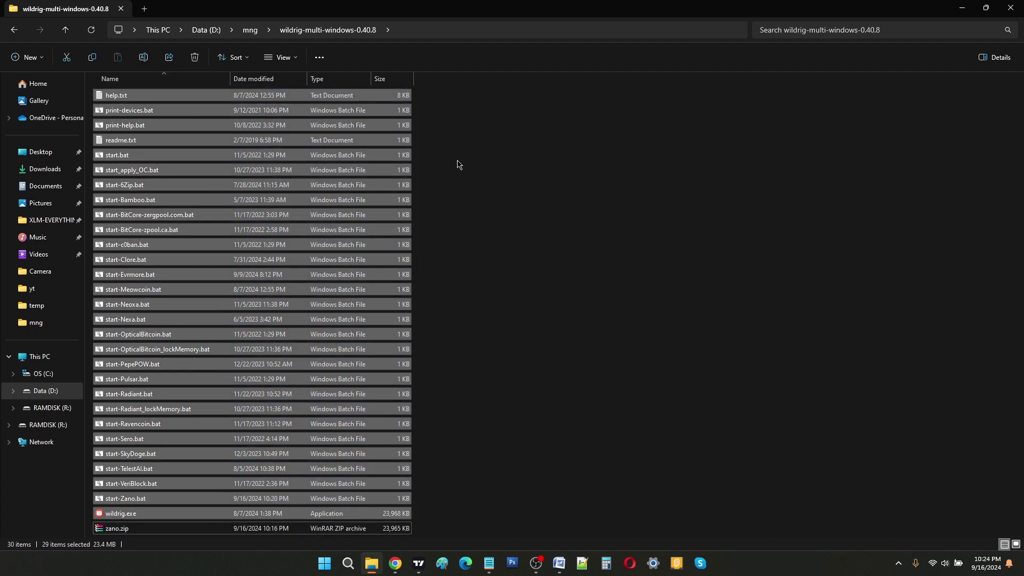
click(487, 198)
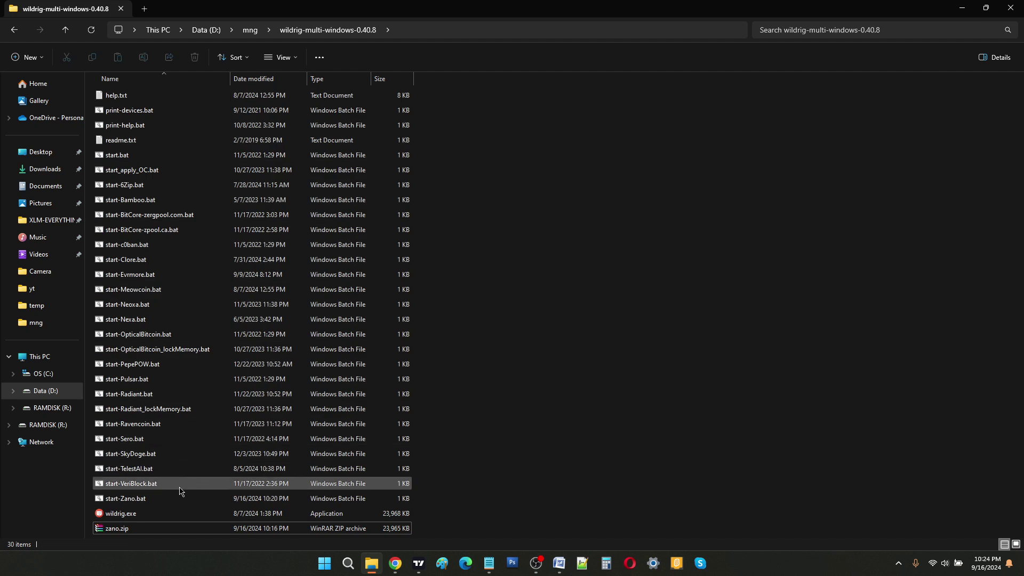
click(169, 501)
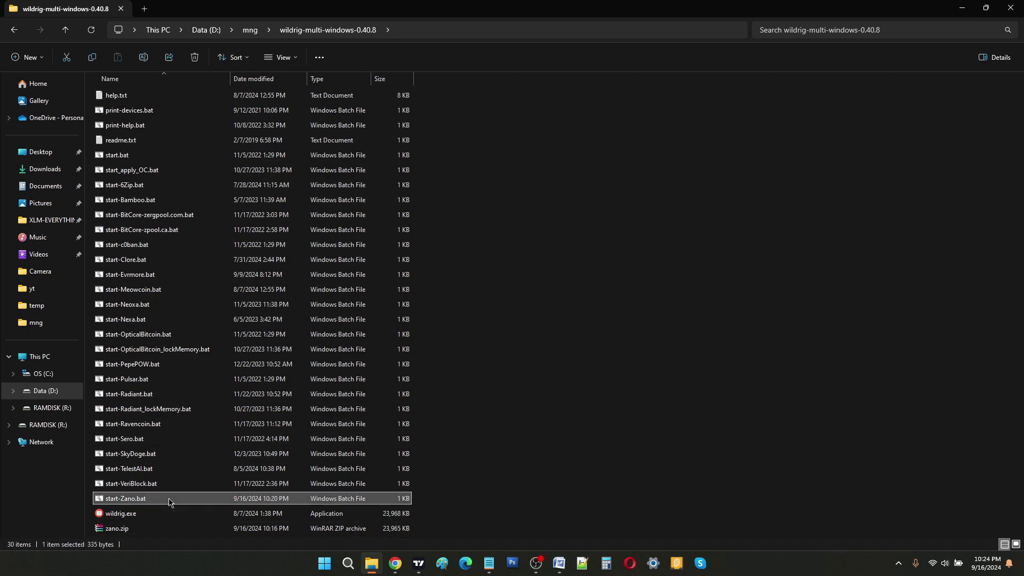
right_click(170, 501)
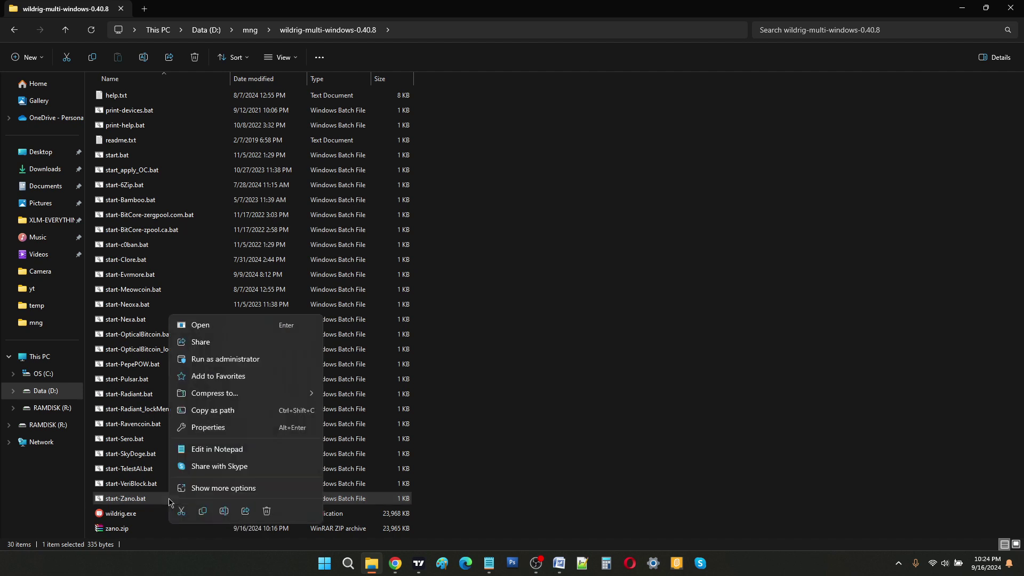
- Edit start-Zano.bat in Notepad, select the wallet address after --user, and return to zano.org
click(218, 455)
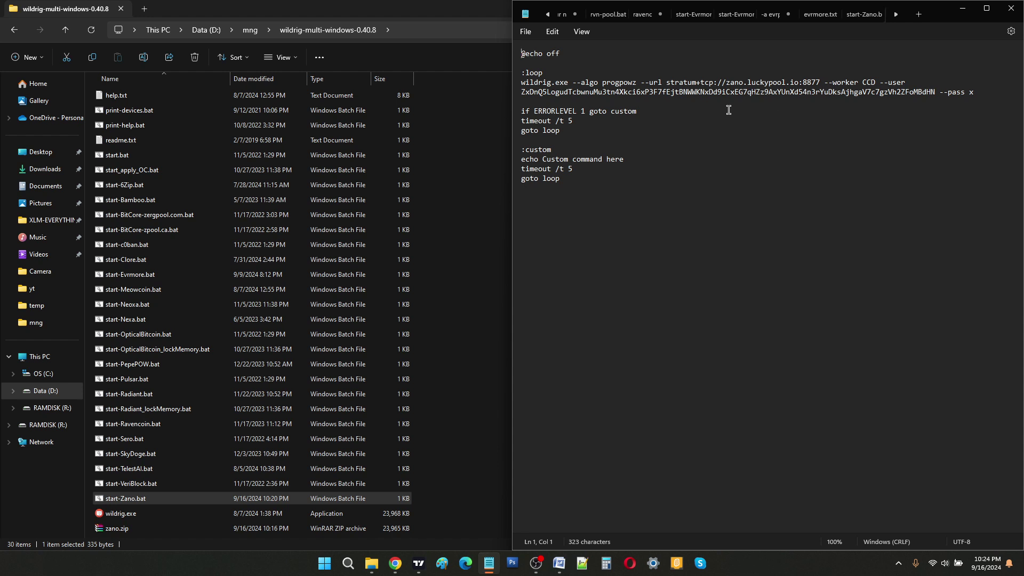
drag(523, 92, 936, 95)
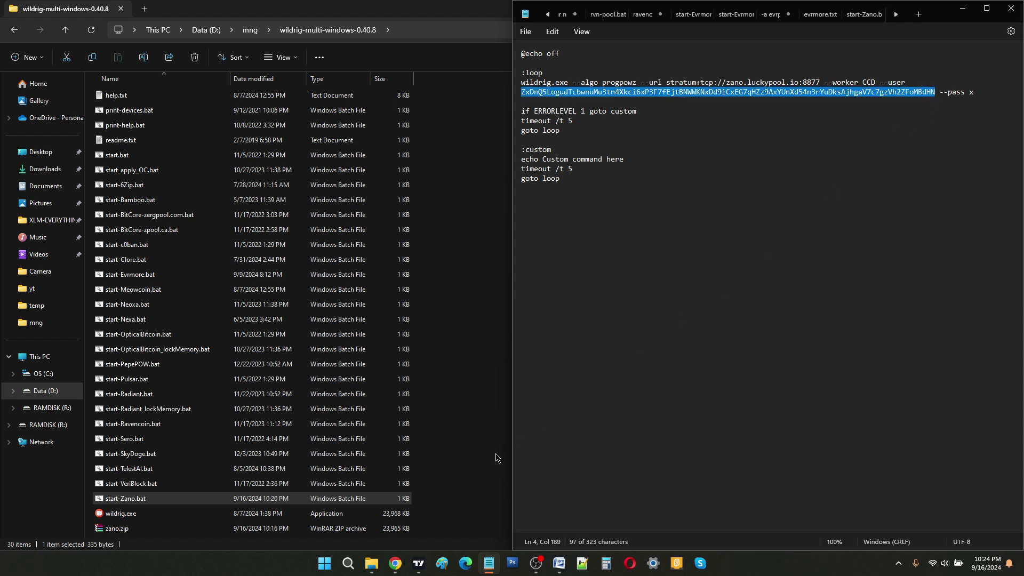
click(395, 564)
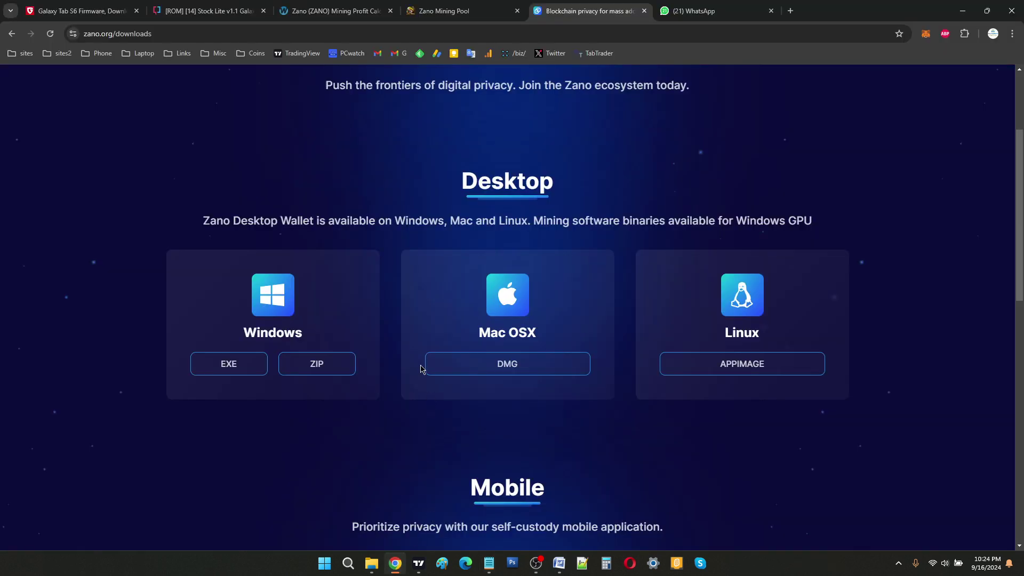
- Review zano.org's desktop, iOS and Android download options, then return to start-Zano.bat in Notepad
scroll(399, 301, down, 3)
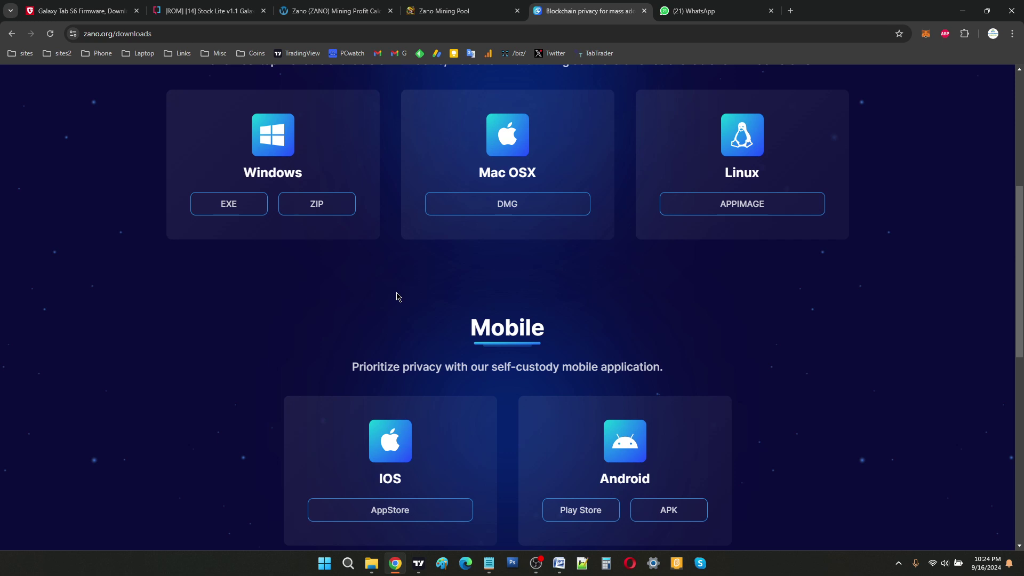
drag(377, 483, 415, 480)
click(414, 480)
drag(602, 479, 647, 479)
click(657, 483)
drag(234, 171, 763, 190)
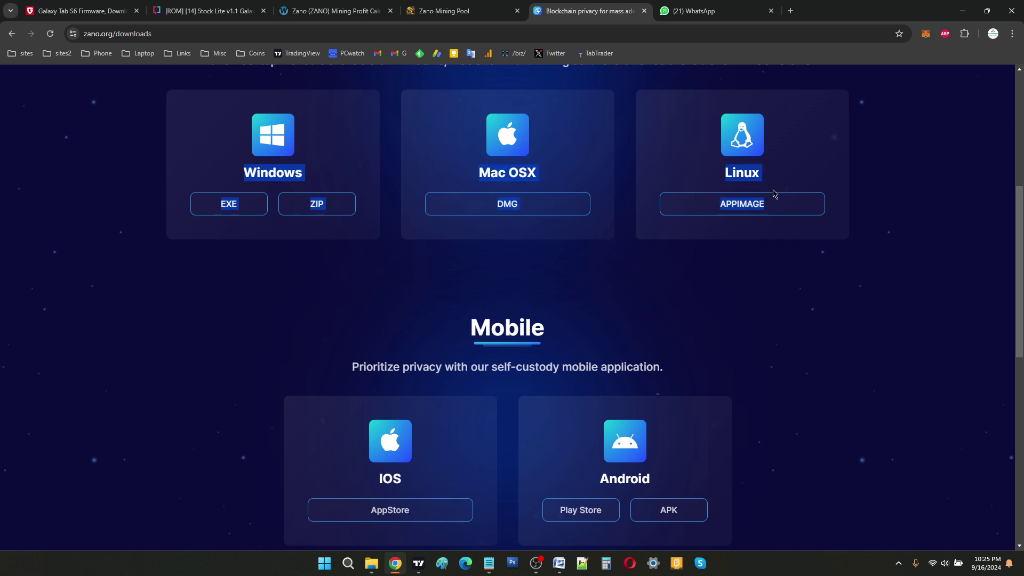
click(845, 209)
scroll(844, 209, up, 2)
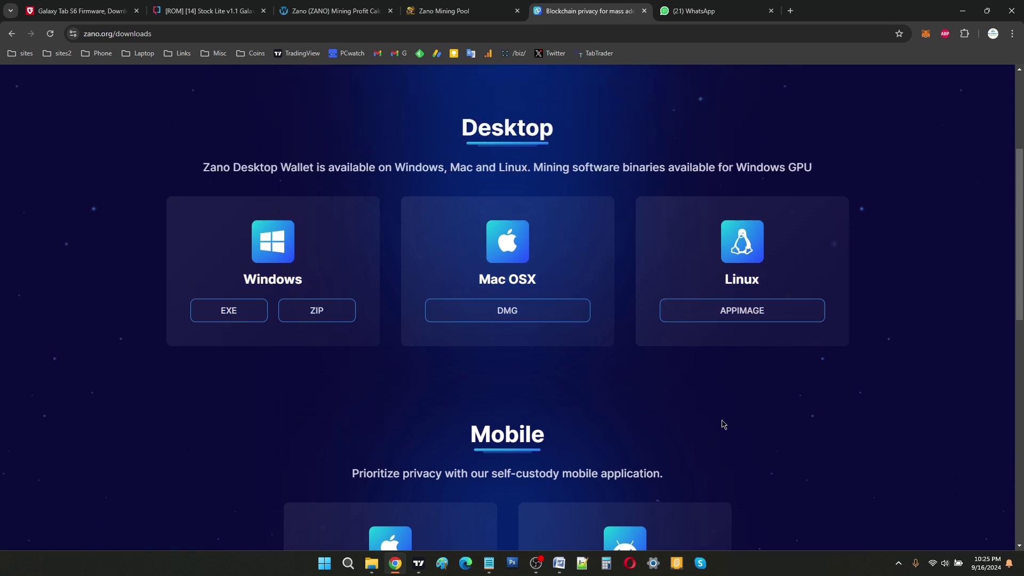
scroll(724, 389, down, 4)
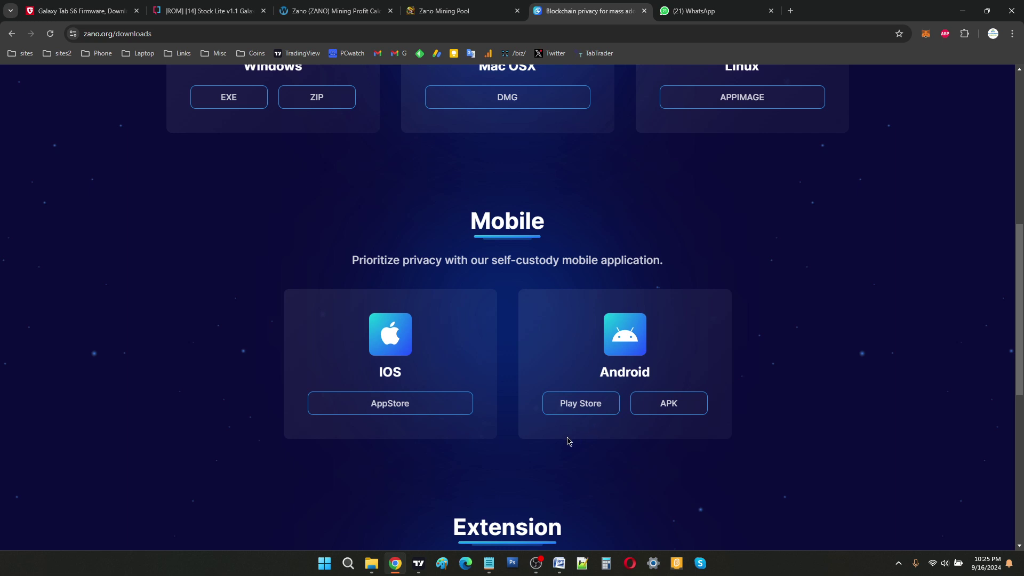
click(486, 561)
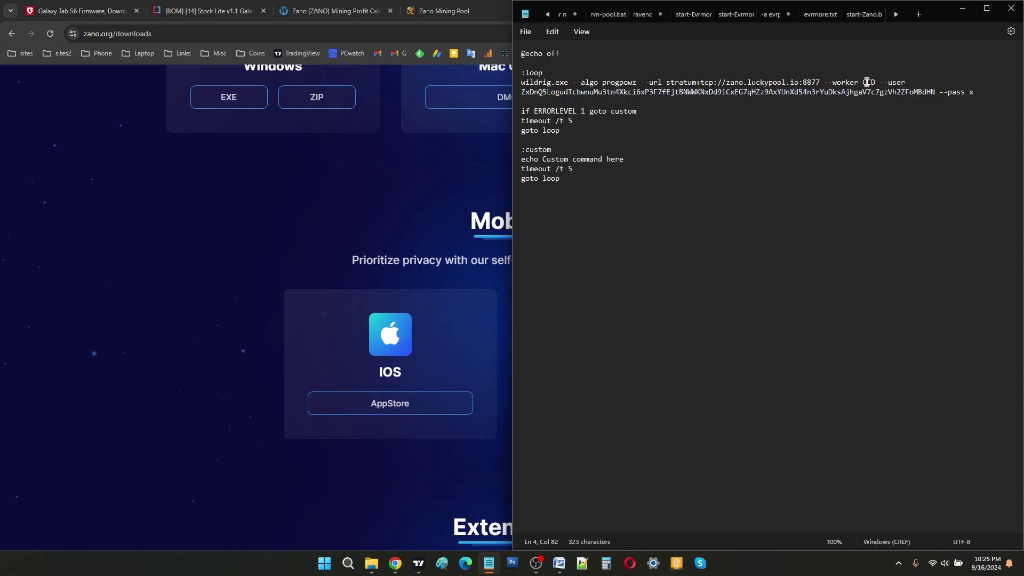
- Check the worker name CCD in start-Zano.bat and save the file
double_click(867, 83)
click(917, 103)
click(525, 31)
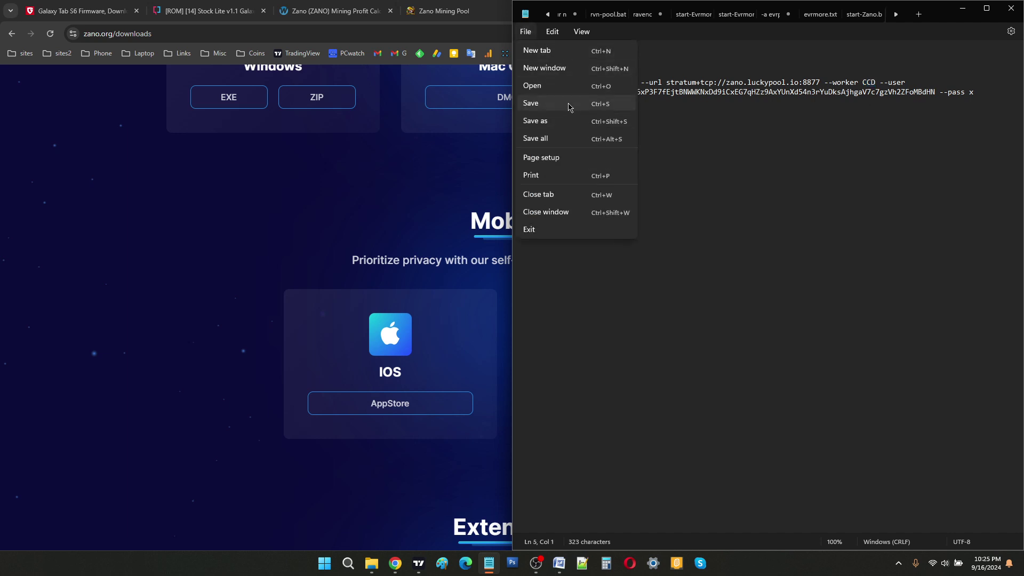
click(569, 107)
click(271, 435)
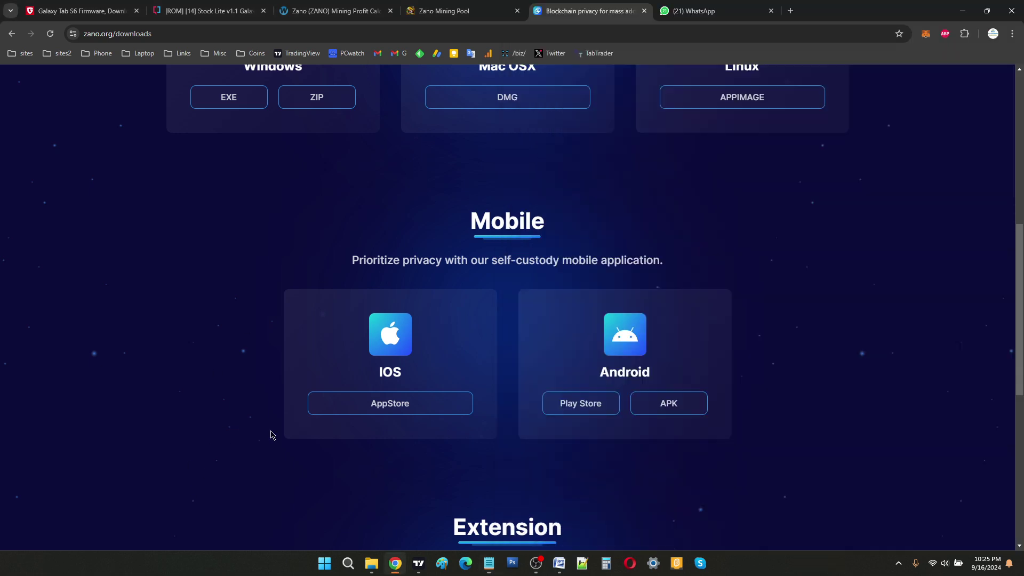
- Run start-Zano.bat from the wildrig-multi-windows-0.40.8 folder to start WildRig mining
click(371, 563)
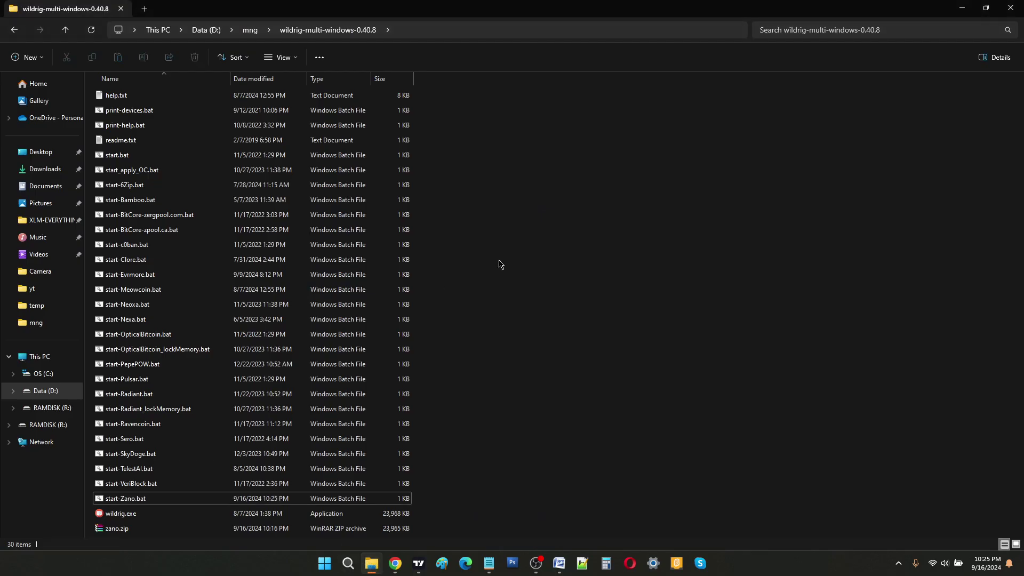
double_click(145, 499)
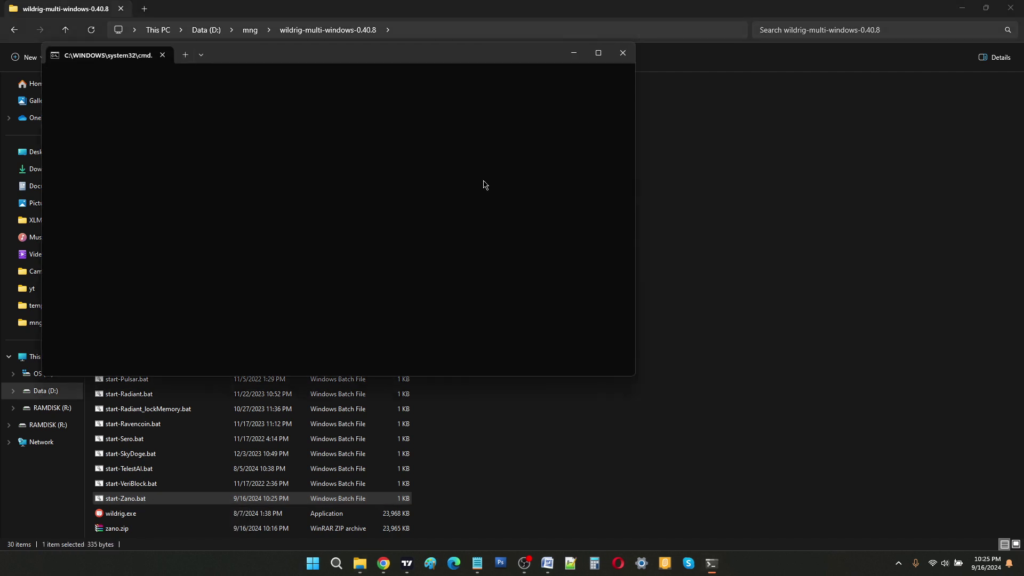